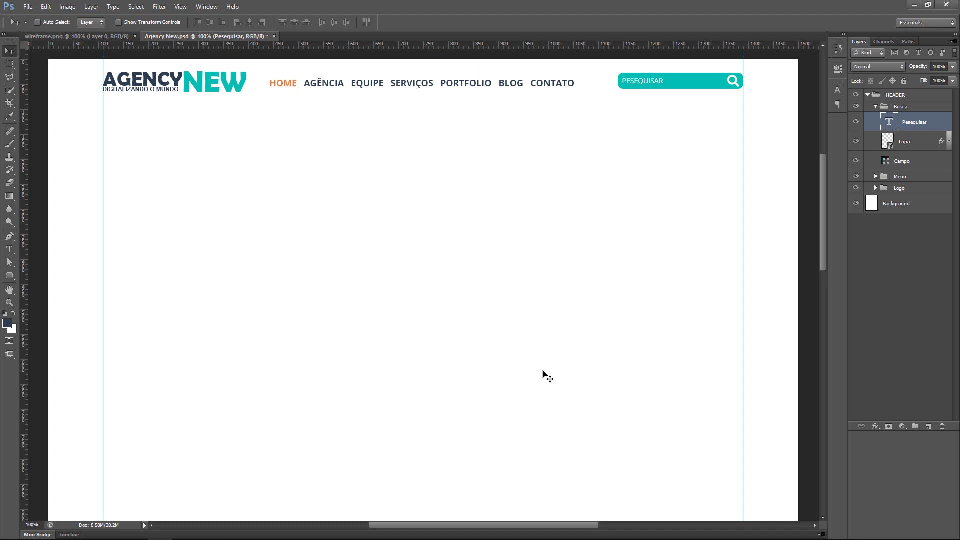
Step: Save the mockup, collapse Busca and expand Menu to select the HOME AGÊNCIA text layer
{"action": "key", "text": "ctrl+s"}
{"action": "left_click", "coordinate": [875, 107]}
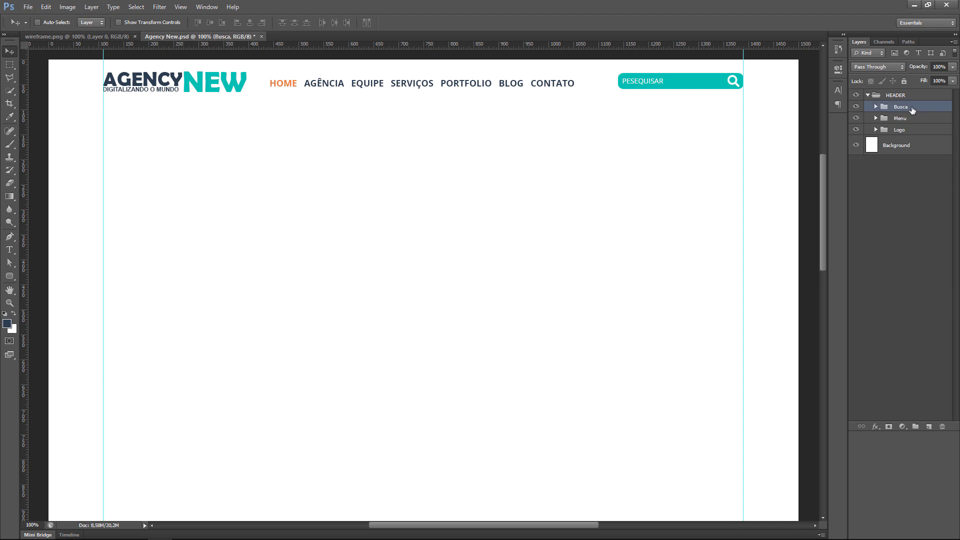
{"action": "left_click", "coordinate": [902, 120]}
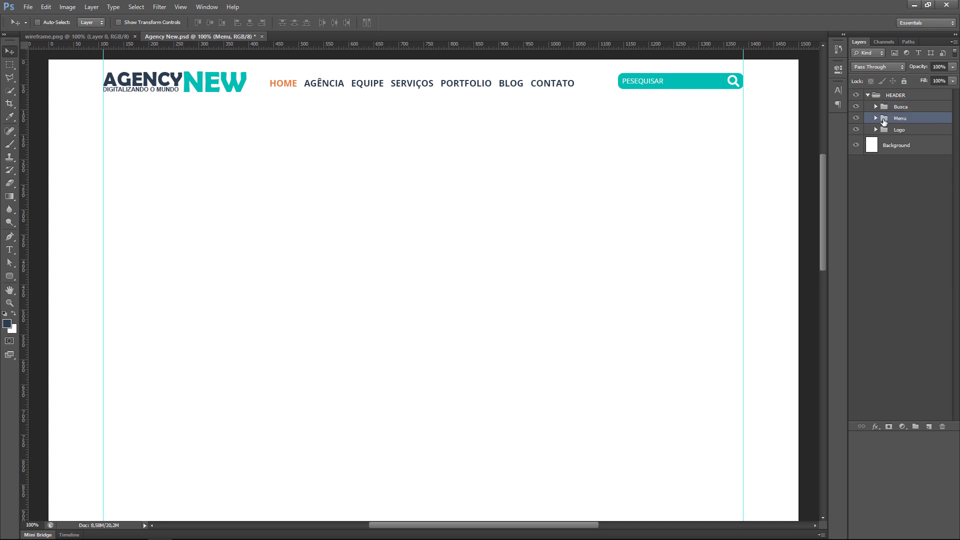
{"action": "left_click", "coordinate": [876, 119]}
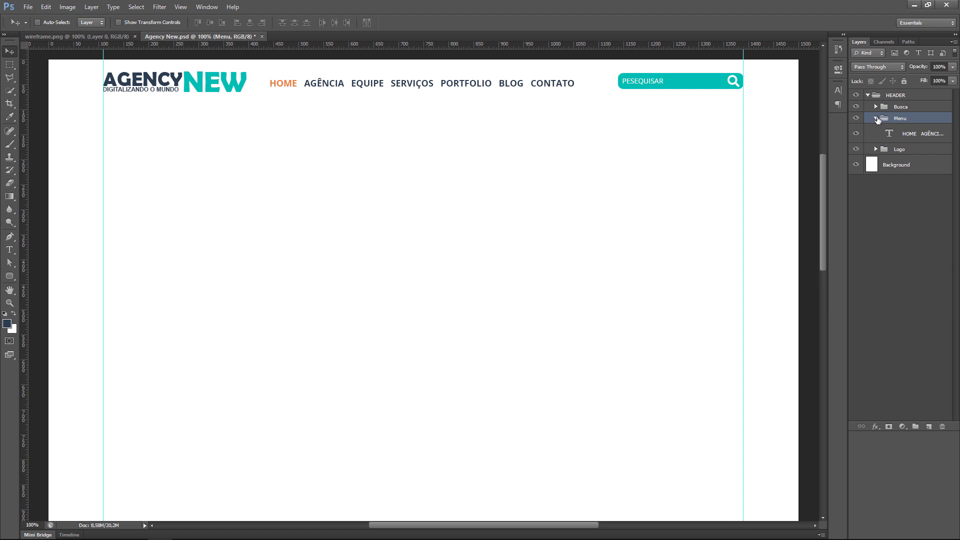
{"action": "left_click", "coordinate": [912, 132]}
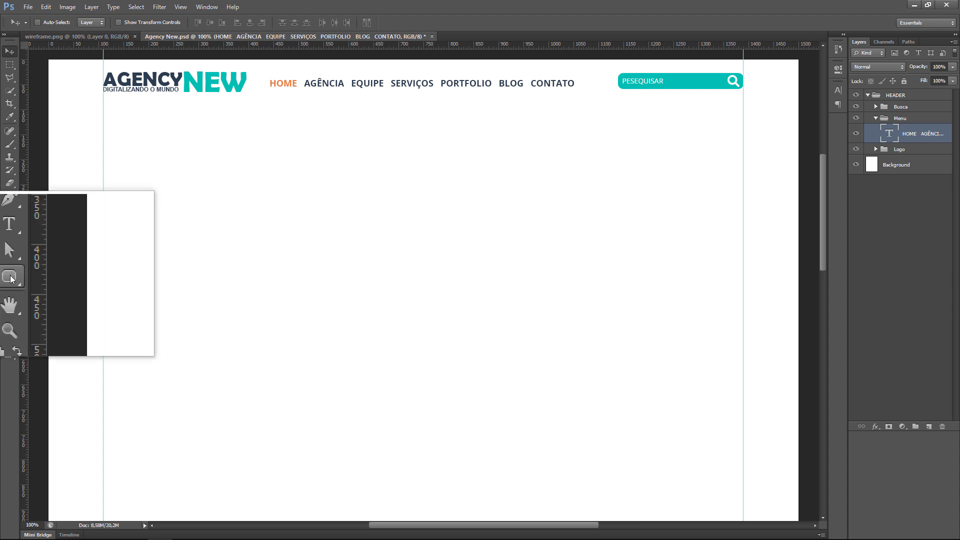
Step: With the Rectangle Tool, prepare a 1500 px wide by 6 px tall rectangle in Create Rectangle
{"action": "left_click", "coordinate": [15, 281]}
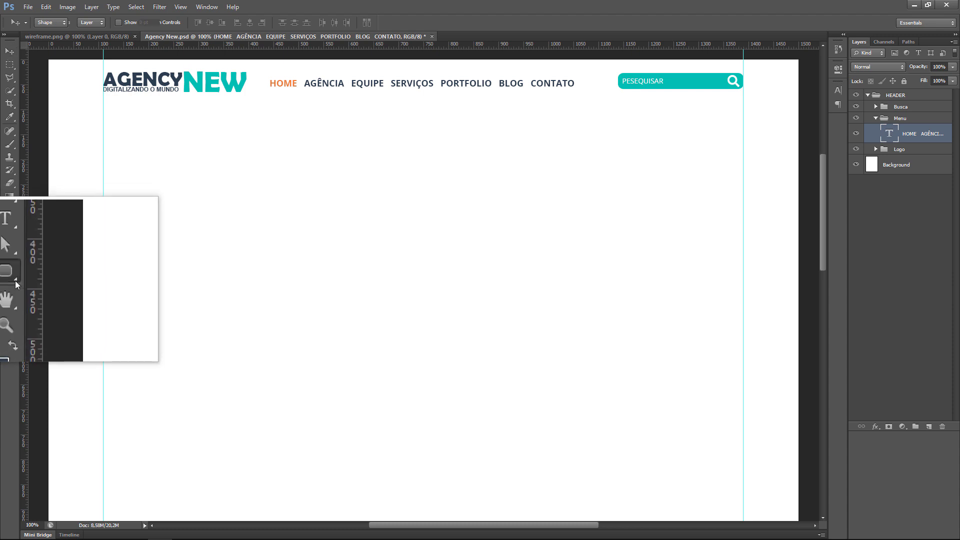
{"action": "left_click", "coordinate": [45, 274]}
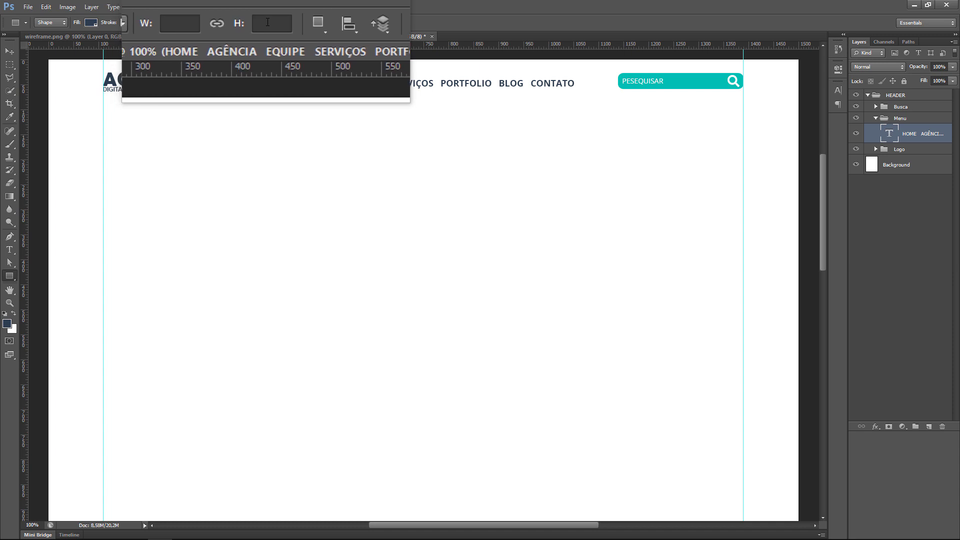
{"action": "left_click", "coordinate": [224, 22]}
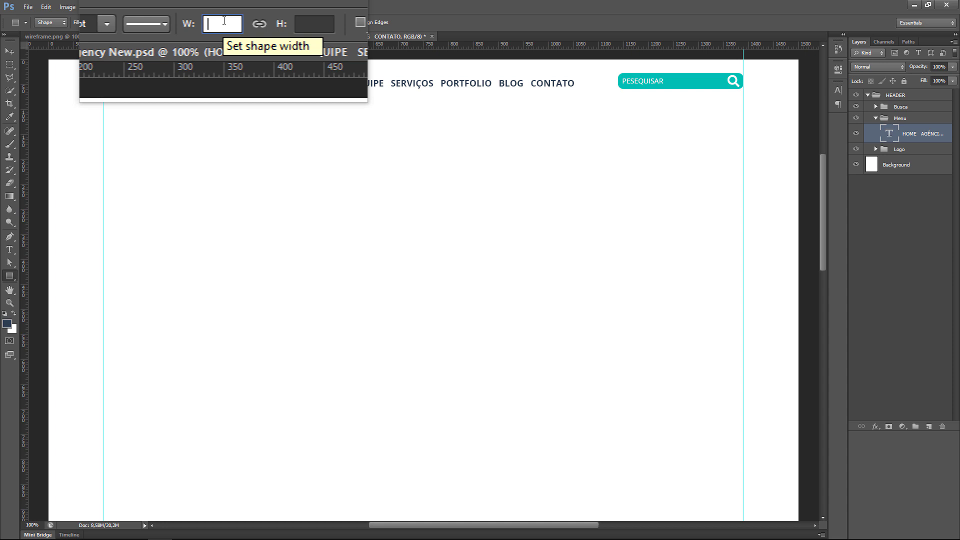
{"action": "type", "text": "1500"}
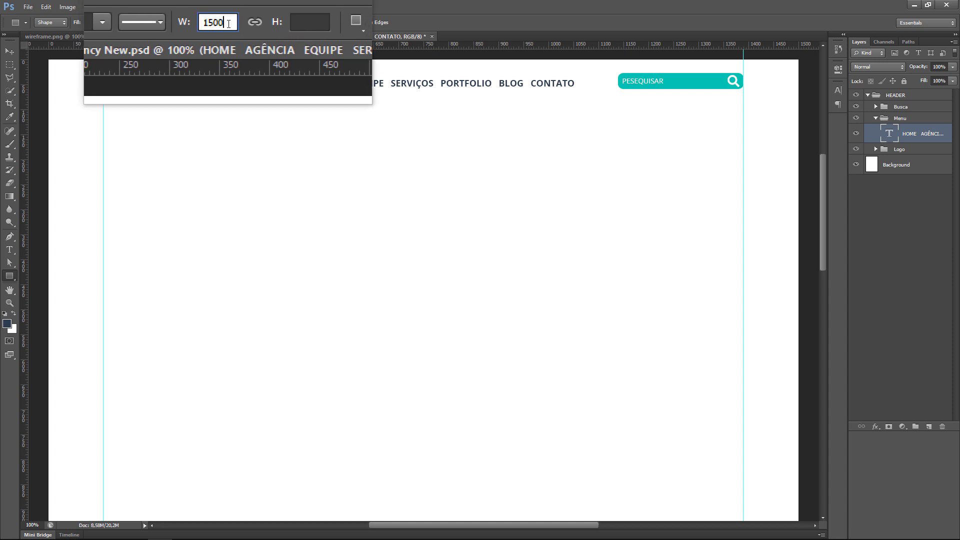
{"action": "left_click", "coordinate": [275, 23]}
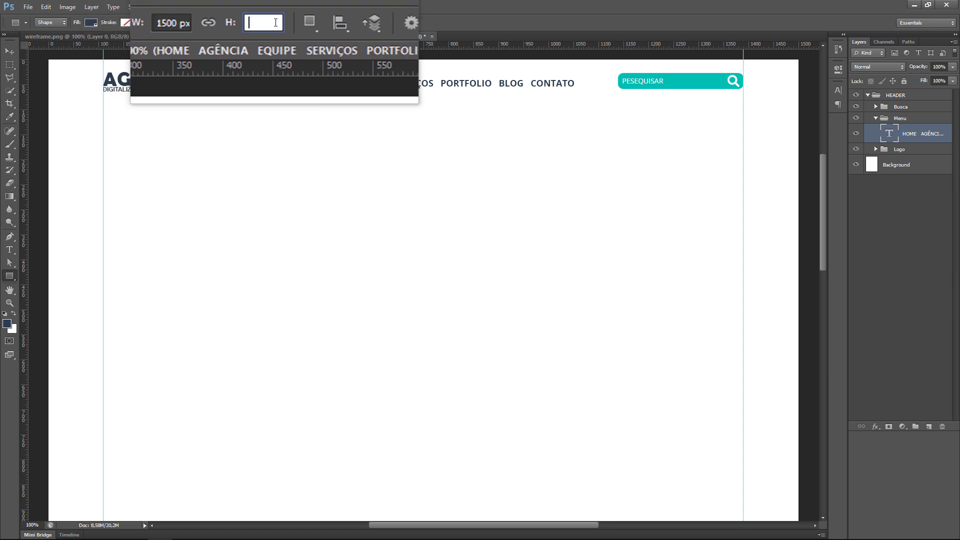
{"action": "type", "text": "6"}
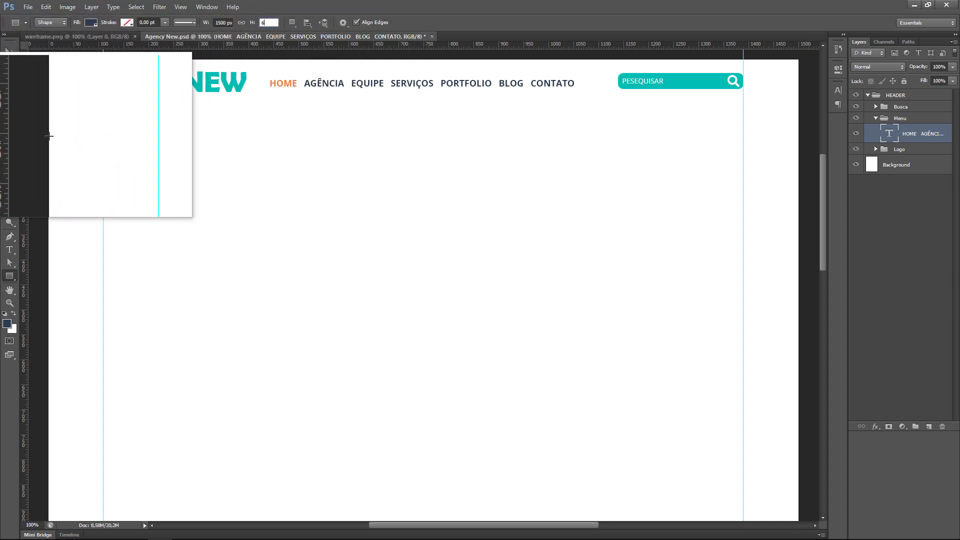
{"action": "left_click", "coordinate": [49, 136]}
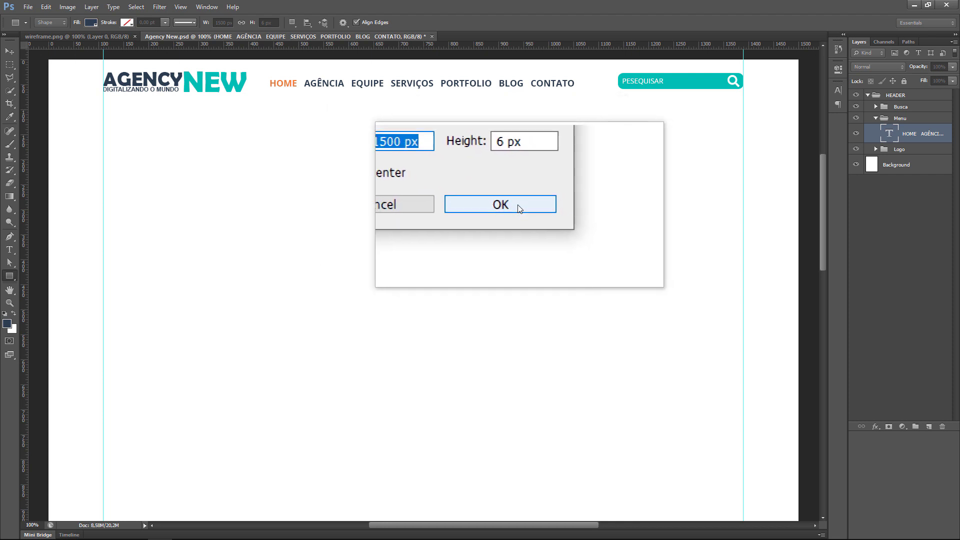
Step: Confirm the 1500 × 6 px rectangle as layer Rectangle 1, then switch to the Move Tool
{"action": "left_click", "coordinate": [517, 206]}
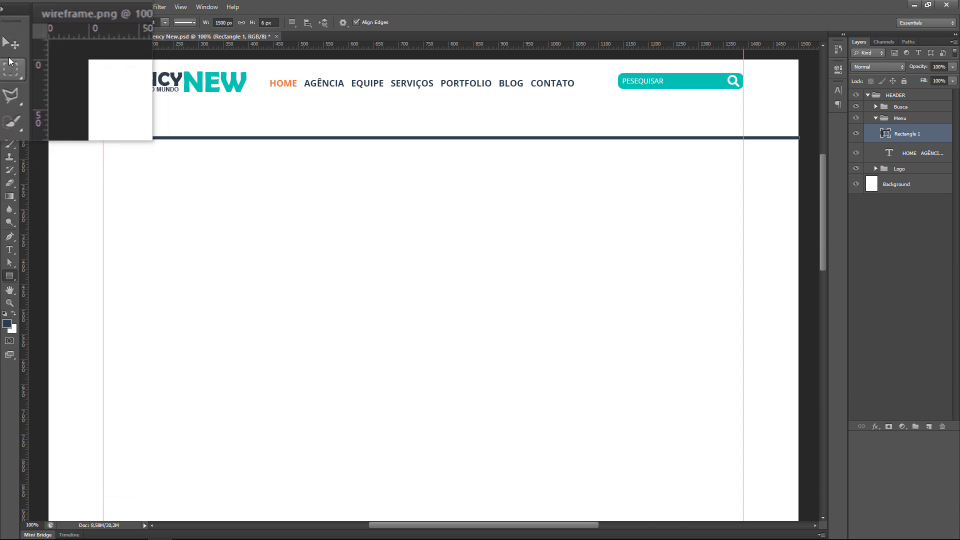
{"action": "left_click", "coordinate": [9, 52]}
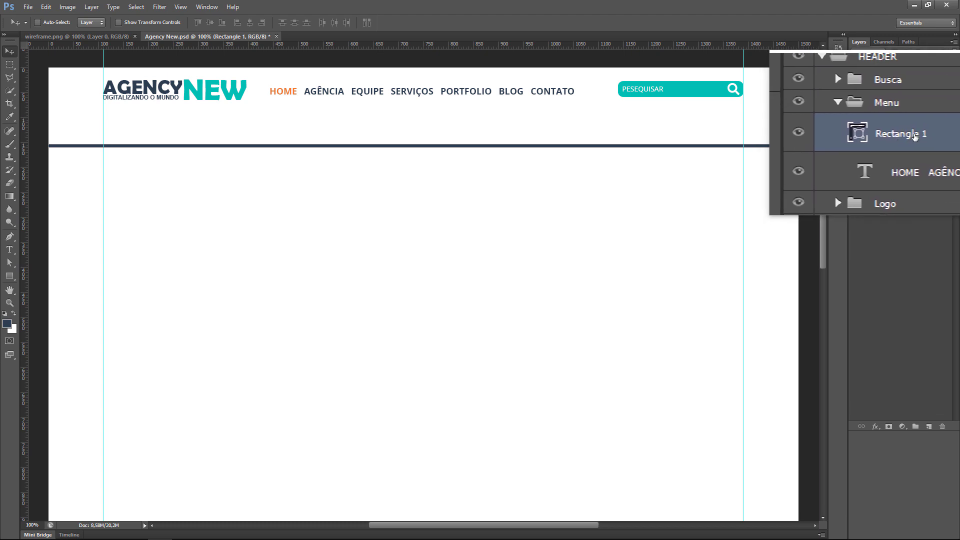
Step: Rename the Rectangle 1 layer to 'Linha topo'
{"action": "double_click", "coordinate": [914, 137]}
{"action": "type", "text": "Linha top"}
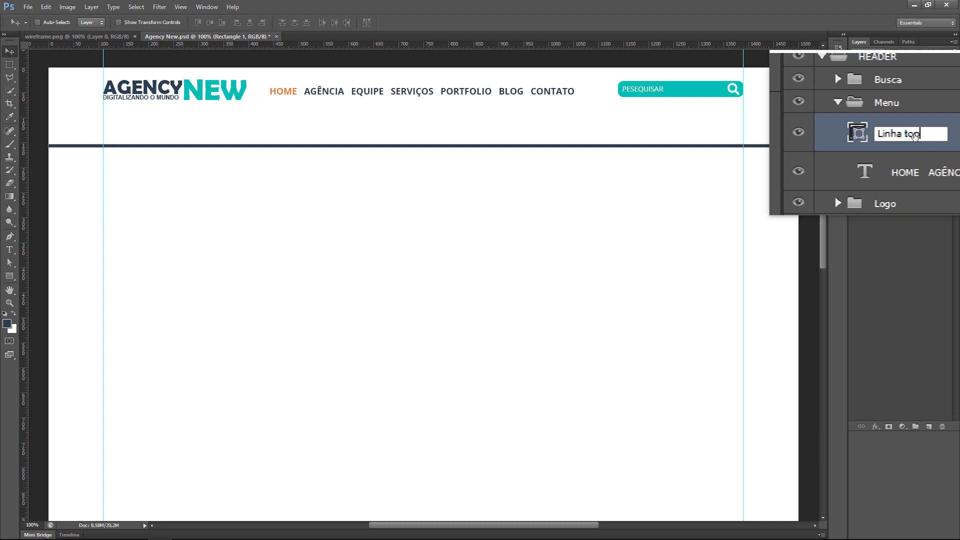
{"action": "type", "text": "o"}
{"action": "key", "text": "Return"}
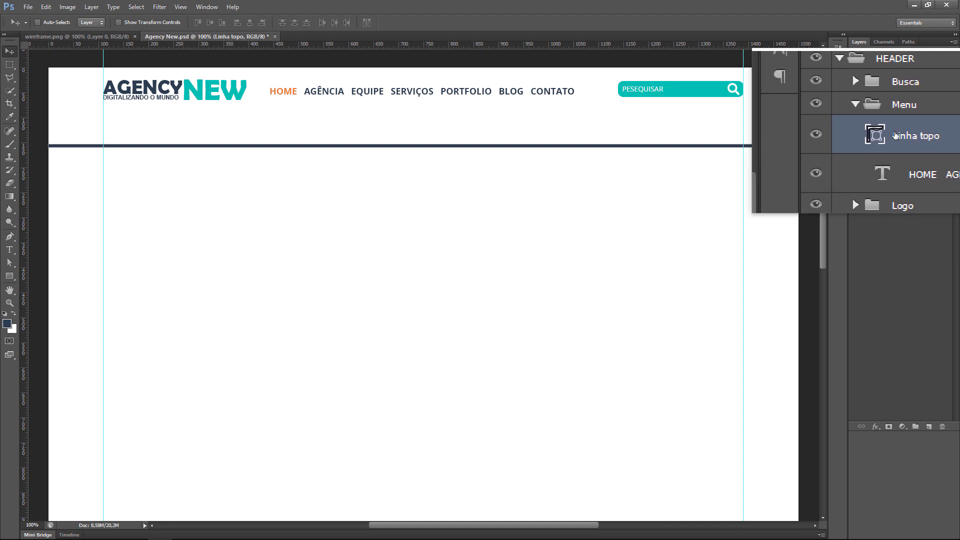
Step: Rasterize the Linha topo shape layer via its context menu
{"action": "right_click", "coordinate": [895, 131]}
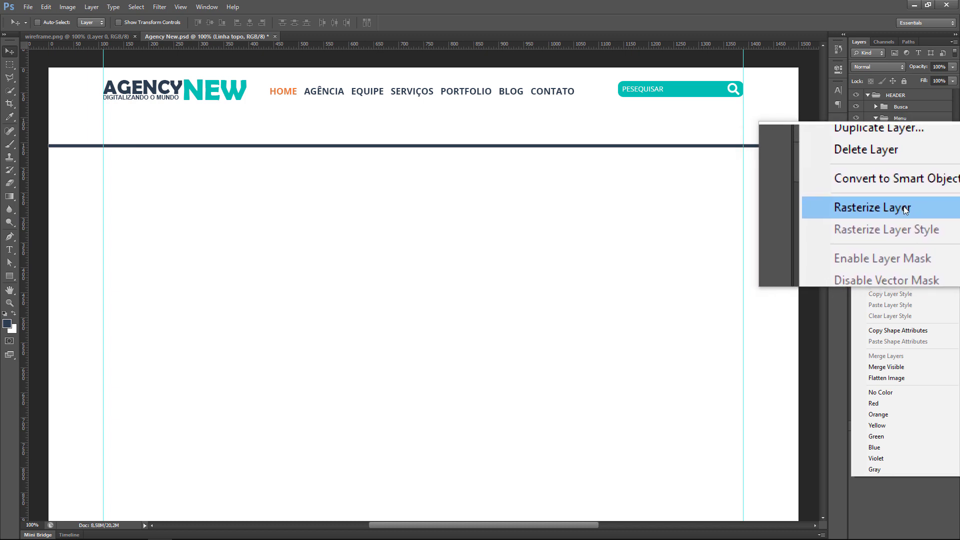
{"action": "left_click", "coordinate": [904, 207]}
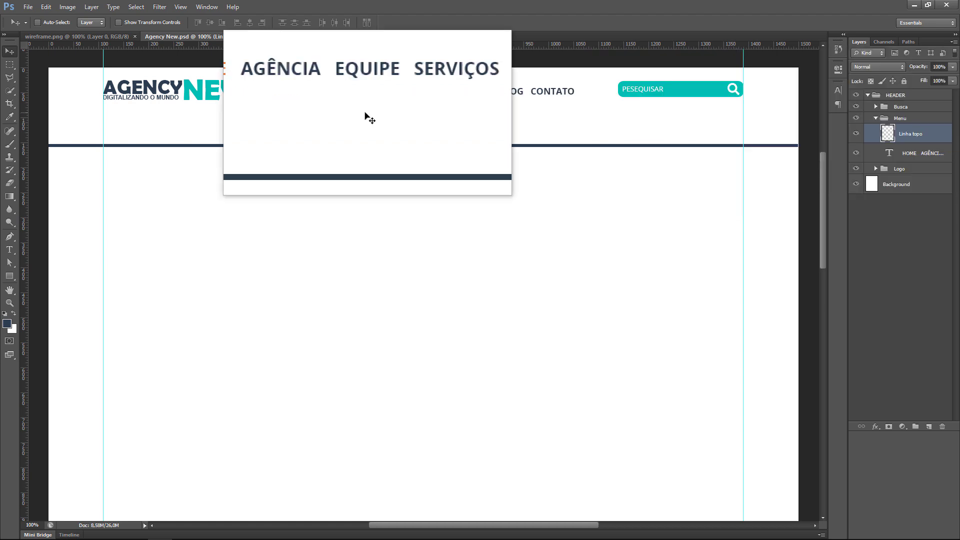
Step: Marquee-select the area over the menu items and switch to the Move Tool to reposition the line
{"action": "left_click", "coordinate": [9, 68]}
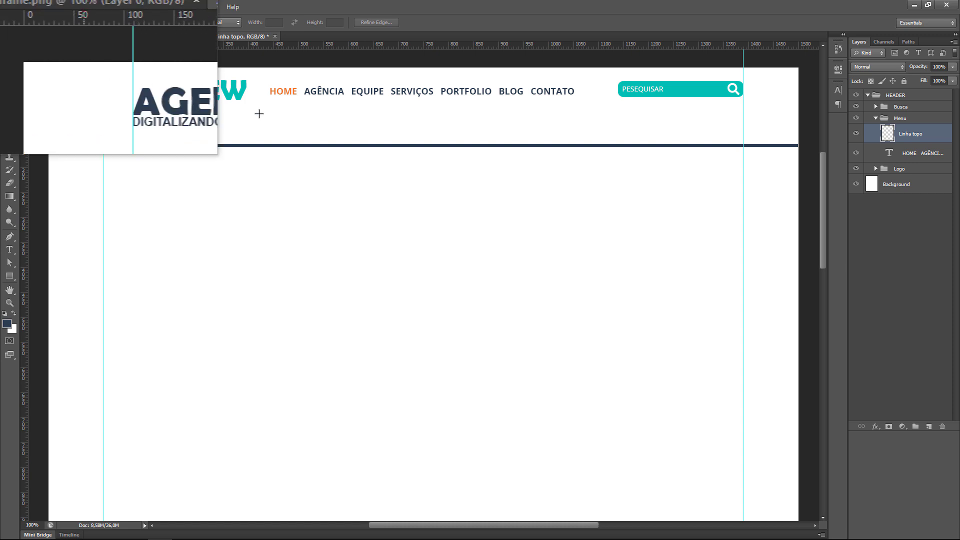
{"action": "left_click_drag", "start_coordinate": [311, 67], "coordinate": [367, 138]}
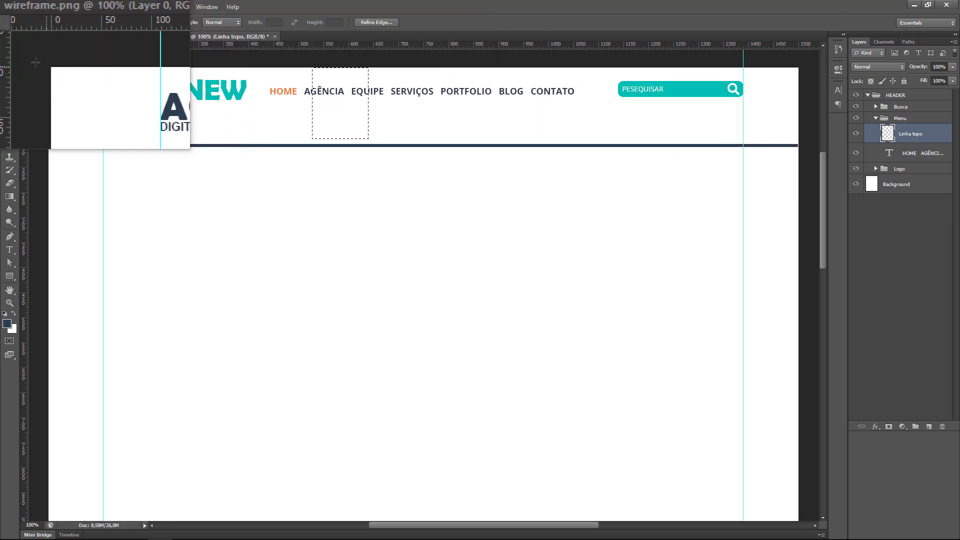
{"action": "left_click", "coordinate": [8, 52]}
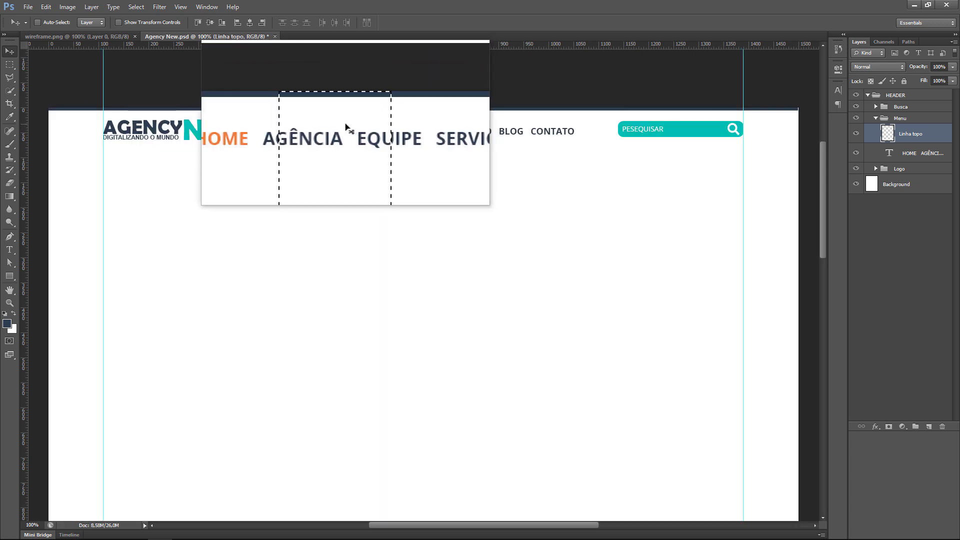
Step: Clear the rectangular selection and scroll down
{"action": "key", "text": "ctrl+d"}
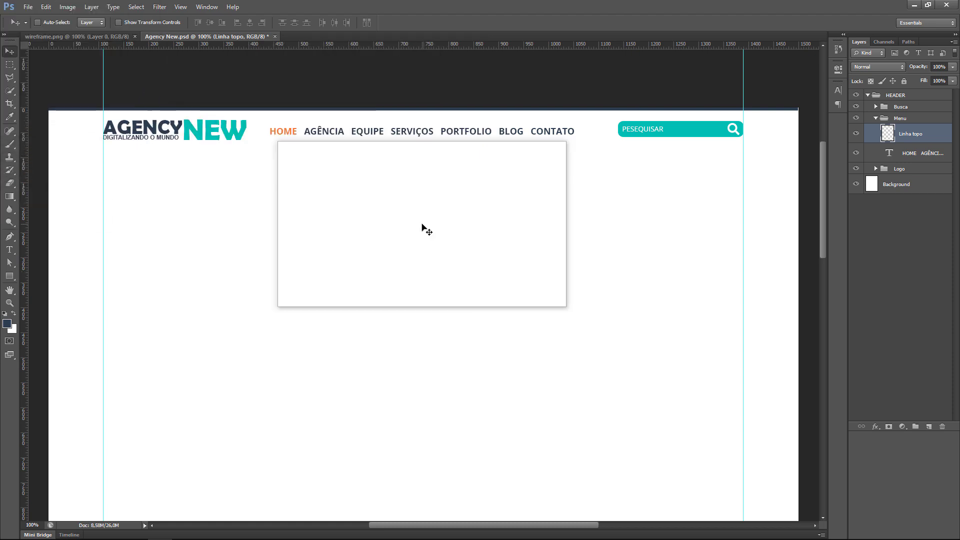
{"action": "scroll", "coordinate": [427, 230], "scroll_direction": "down", "scroll_amount": 1}
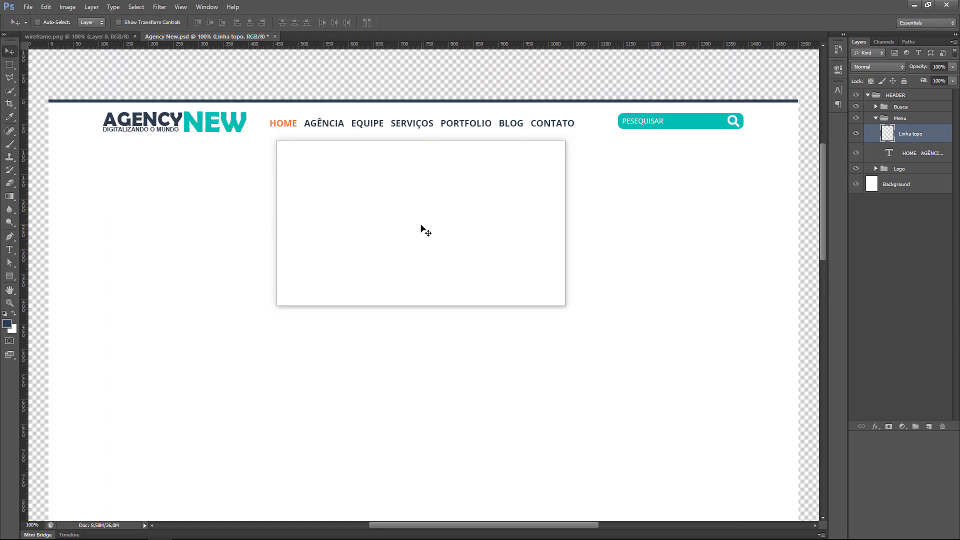
{"action": "scroll", "coordinate": [426, 231], "scroll_direction": "down", "scroll_amount": 1}
{"action": "scroll", "coordinate": [426, 231], "scroll_direction": "down", "scroll_amount": 2}
{"action": "scroll", "coordinate": [426, 231], "scroll_direction": "down", "scroll_amount": 1}
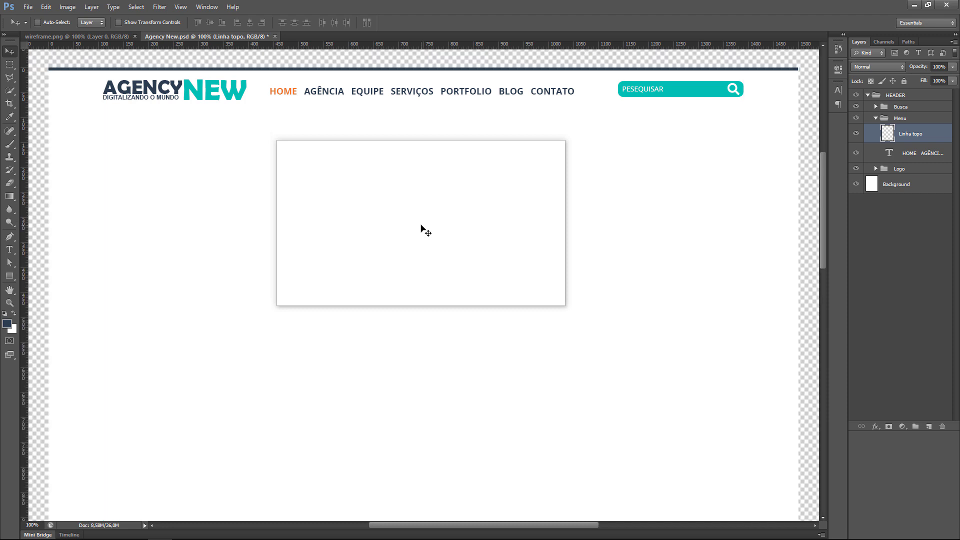
{"action": "scroll", "coordinate": [426, 231], "scroll_direction": "down", "scroll_amount": 1}
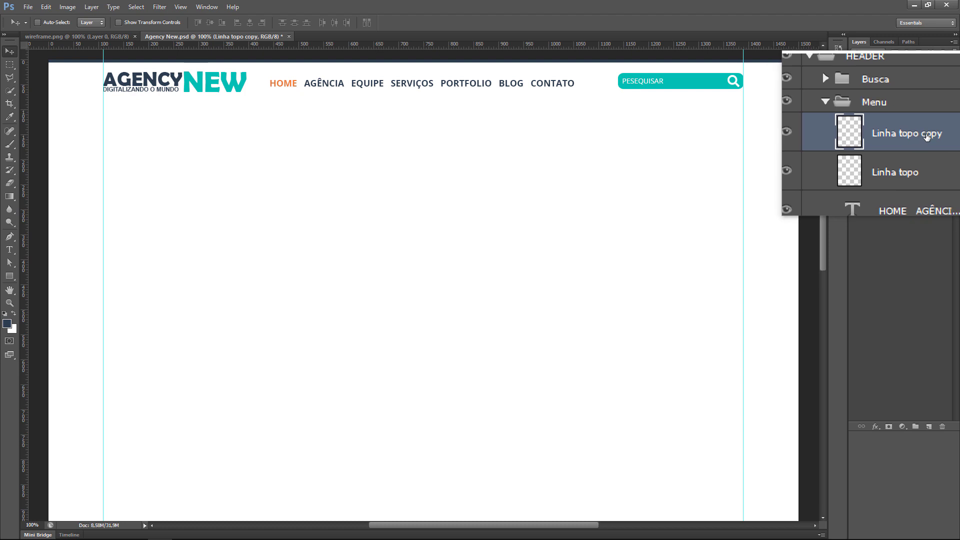
Step: Begin renaming the Linha topo copy layer
{"action": "double_click", "coordinate": [926, 136]}
{"action": "type", "text": "active"}
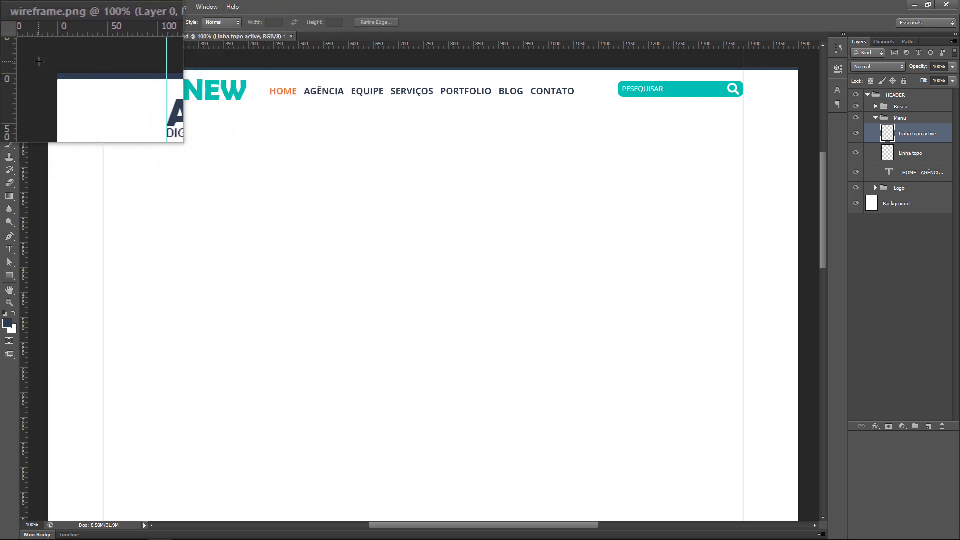
Step: Trim the copied line to a short piece above HOME and confirm the name 'Linha topo active'
{"action": "left_click_drag", "start_coordinate": [55, 62], "coordinate": [271, 102]}
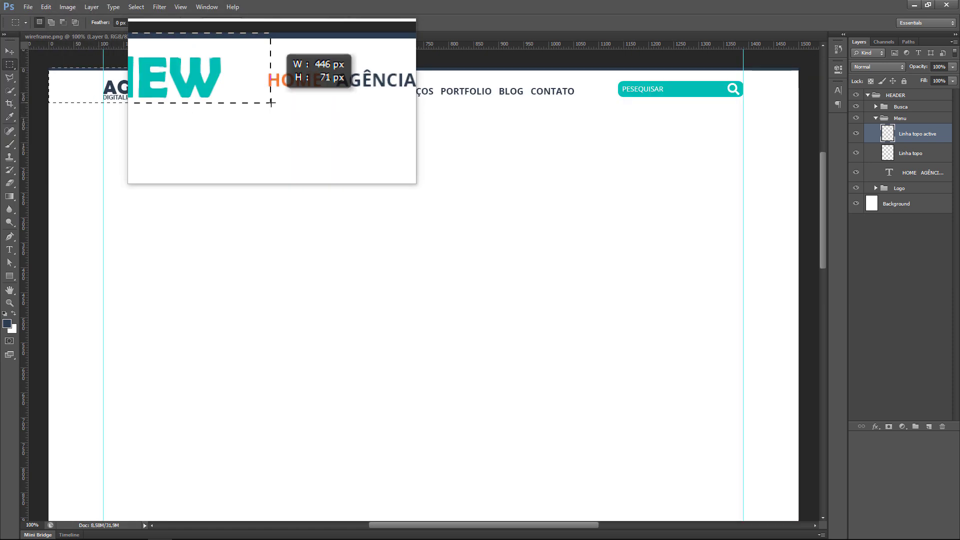
{"action": "left_click_drag", "start_coordinate": [270, 103], "coordinate": [270, 104]}
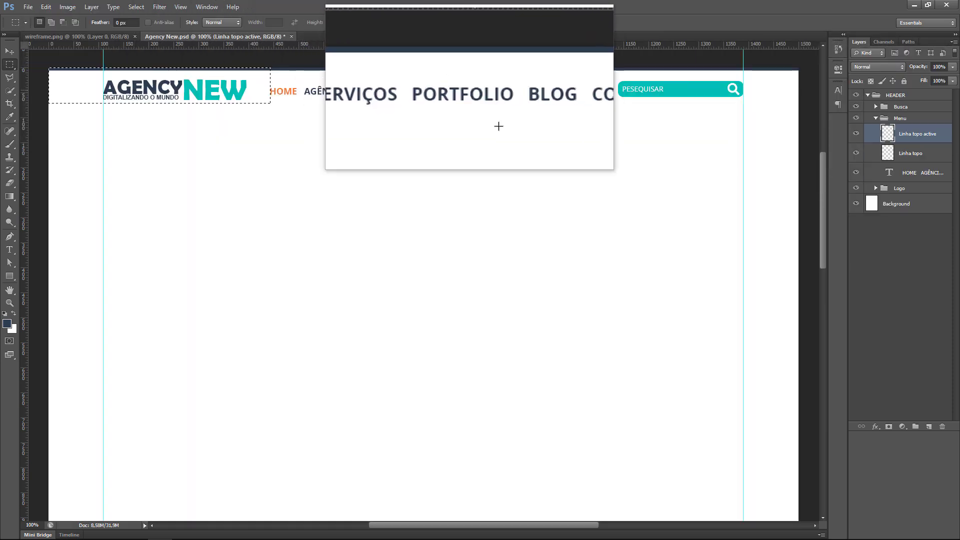
{"action": "left_click", "coordinate": [534, 207]}
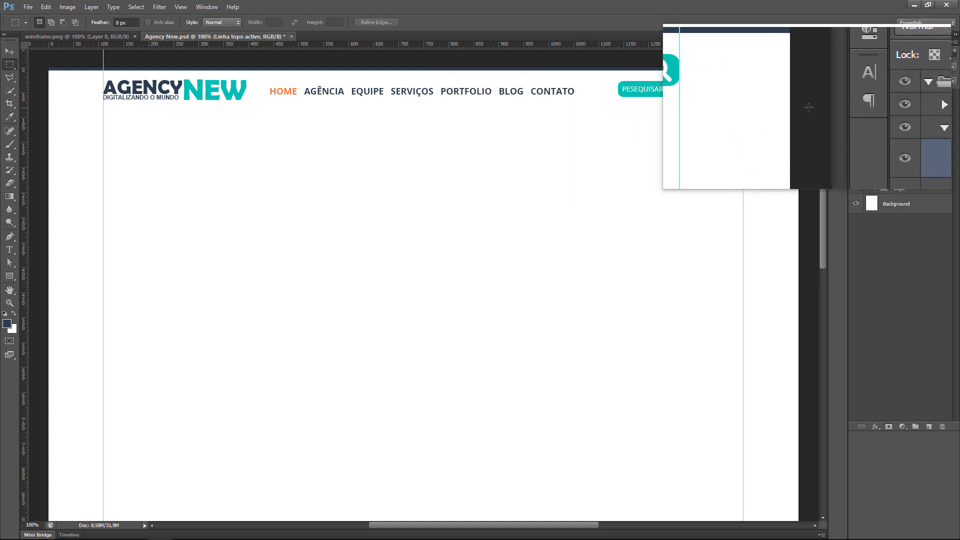
{"action": "left_click_drag", "start_coordinate": [300, 78], "coordinate": [799, 107]}
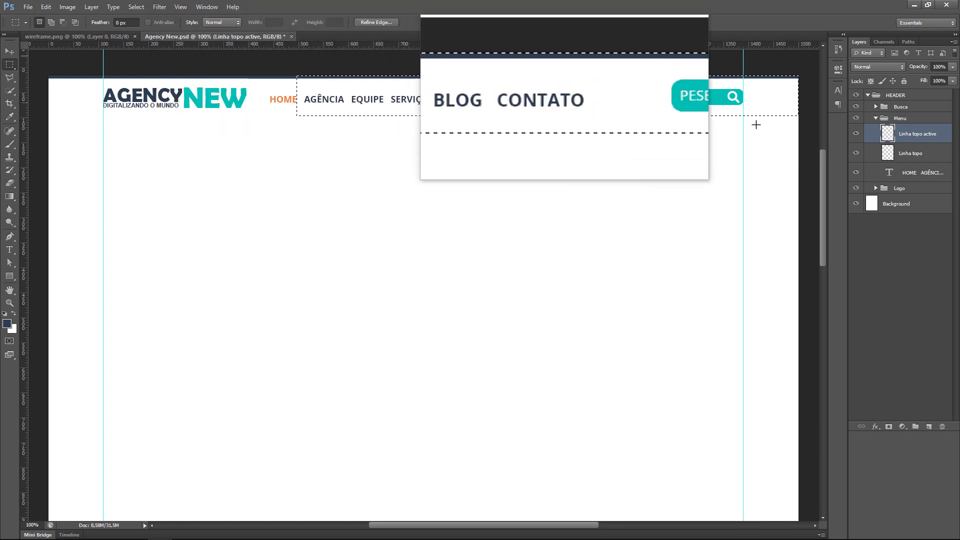
{"action": "key", "text": "ctrl+d"}
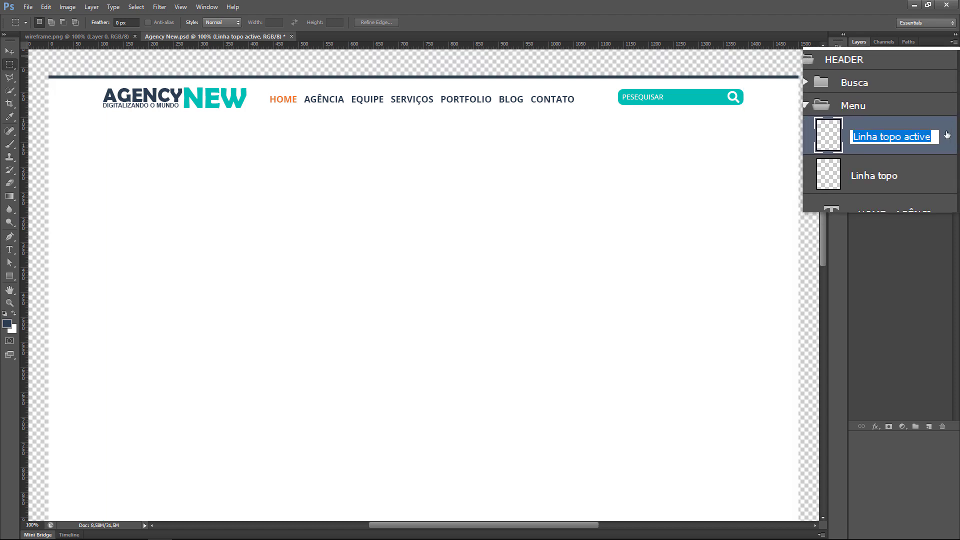
{"action": "key", "text": "Return"}
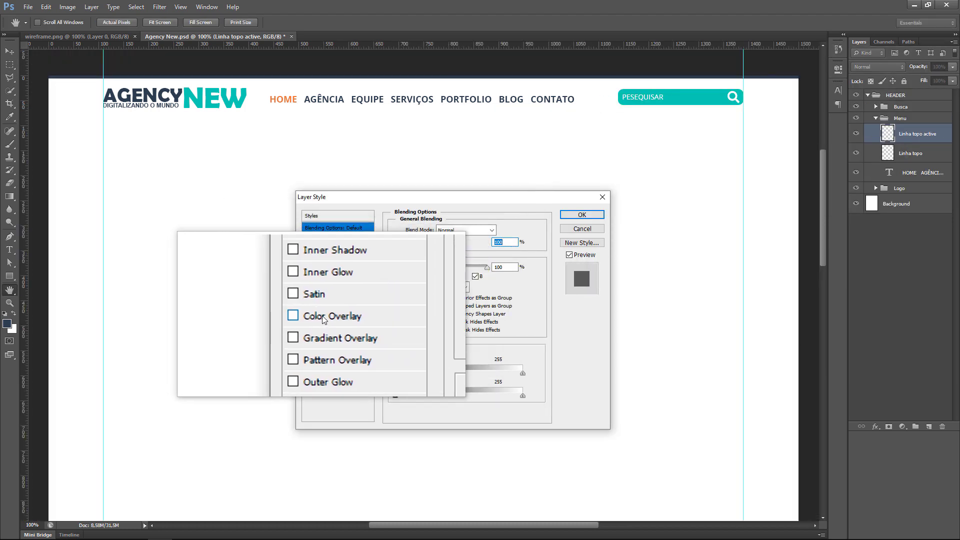
Step: Add a Color Overlay sampled from the HOME text (pale pink fbd0bf), then check the colour notes
{"action": "left_click", "coordinate": [322, 316]}
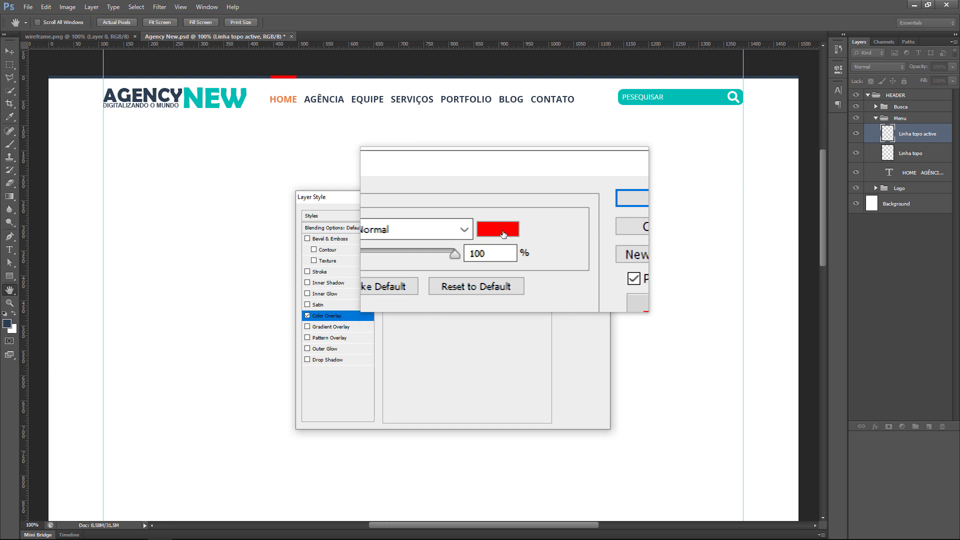
{"action": "left_click", "coordinate": [503, 232]}
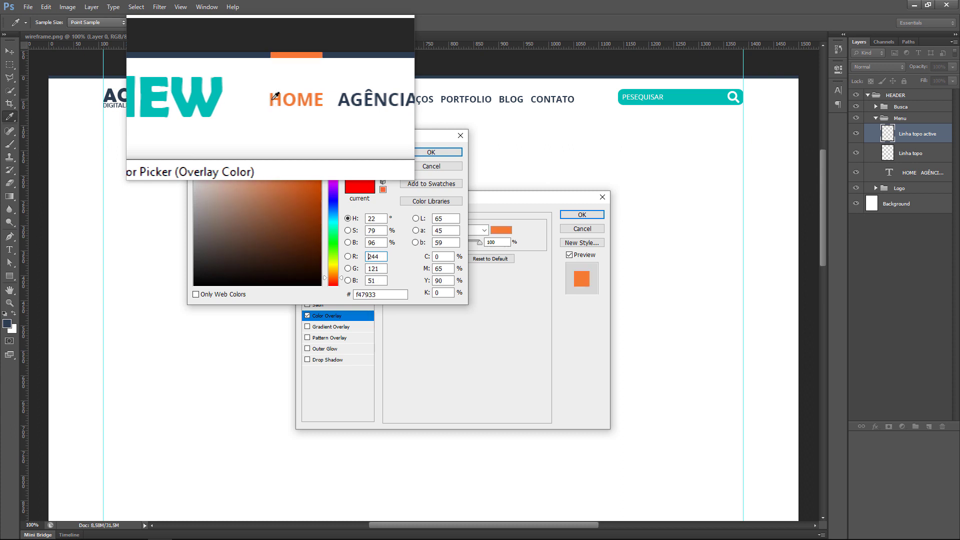
{"action": "left_click", "coordinate": [275, 96]}
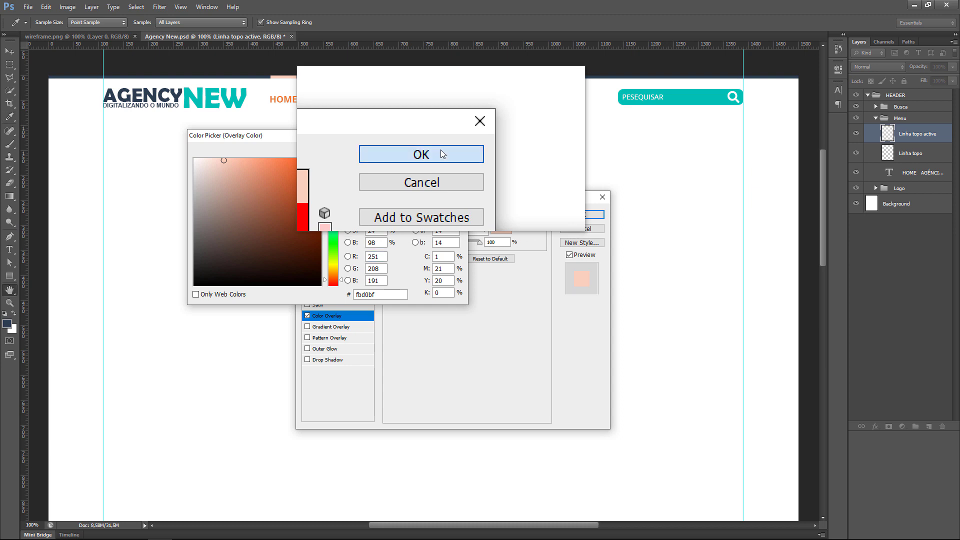
{"action": "left_click", "coordinate": [434, 162]}
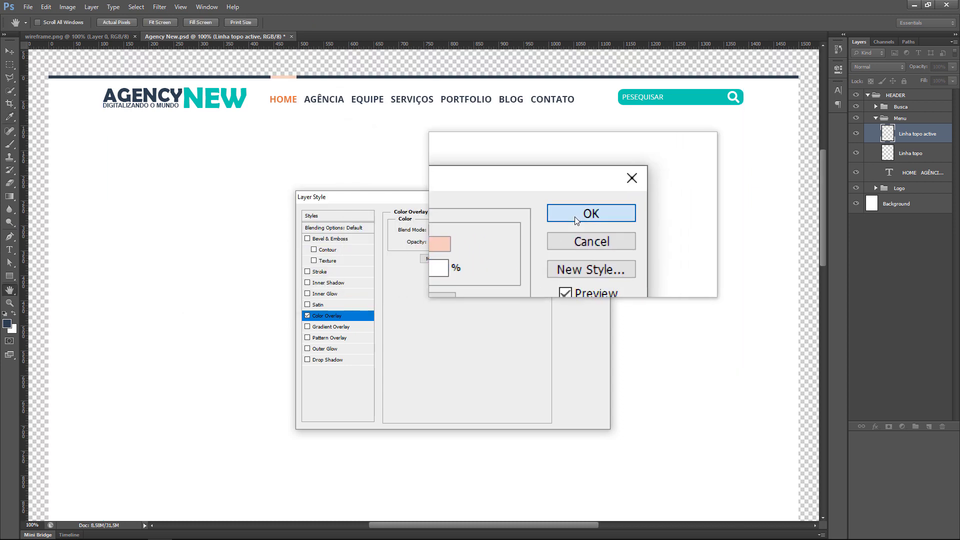
{"action": "left_click", "coordinate": [592, 214]}
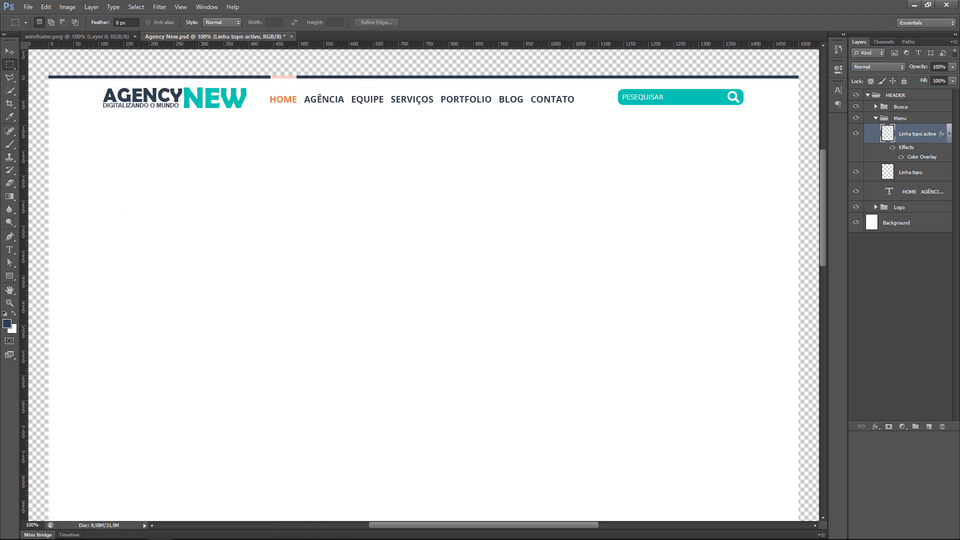
{"action": "key", "text": "alt+Tab"}
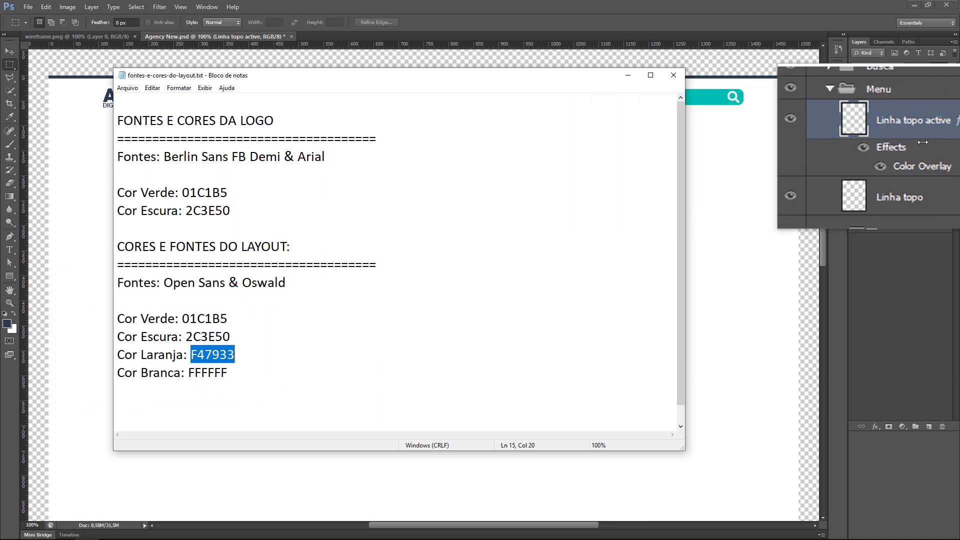
Step: Return to the Photoshop document and reopen the Linha topo active layer style
{"action": "left_click", "coordinate": [941, 134]}
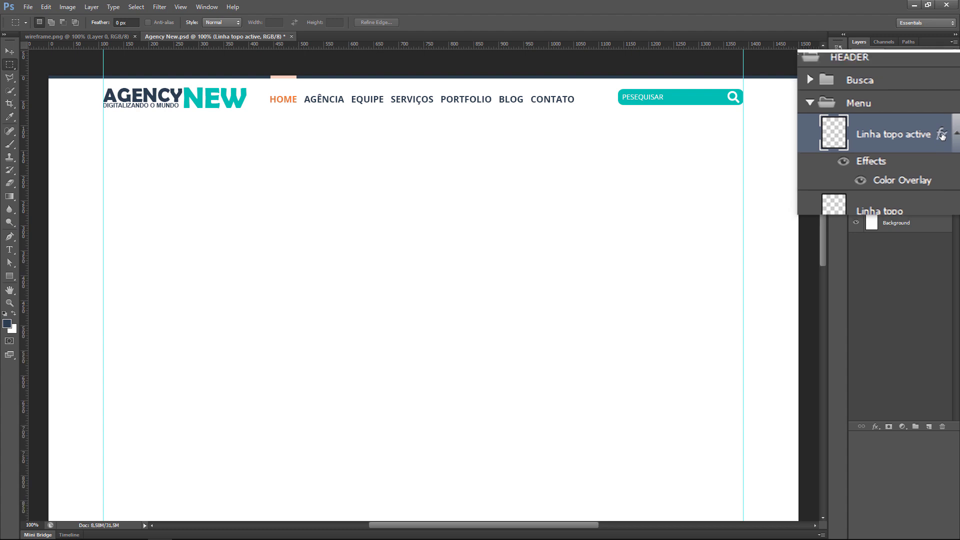
{"action": "double_click", "coordinate": [940, 134]}
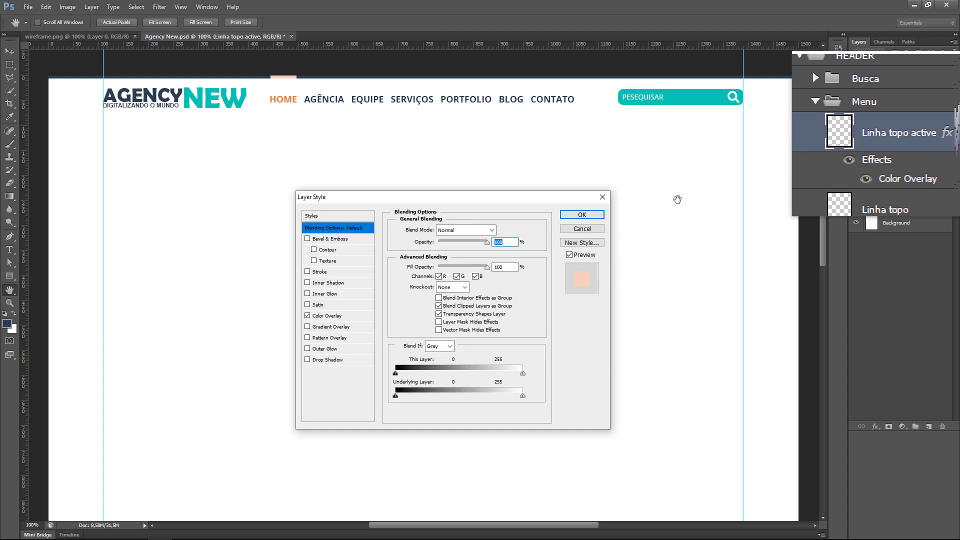
Step: Change the Linha topo active Color Overlay to orange F47933 and apply it
{"action": "left_click", "coordinate": [340, 315]}
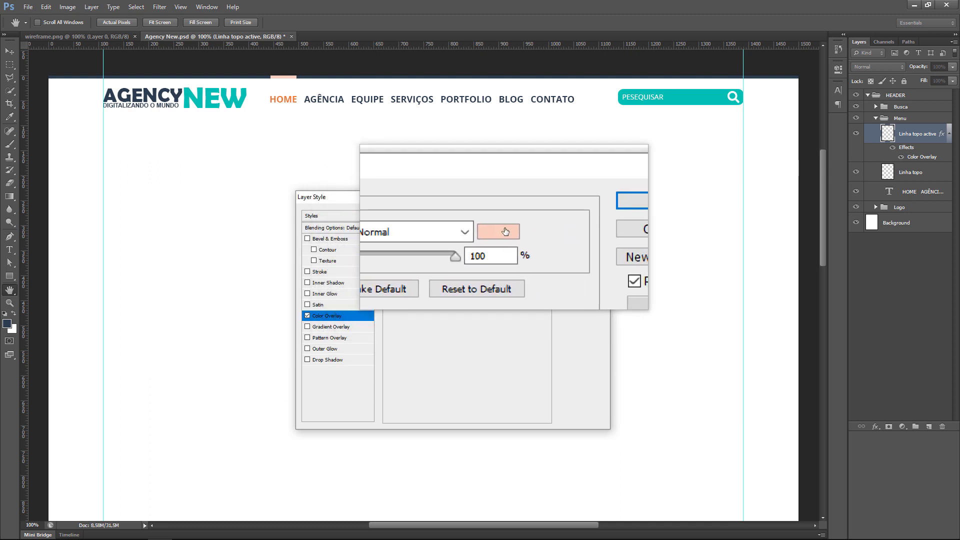
{"action": "left_click", "coordinate": [505, 231]}
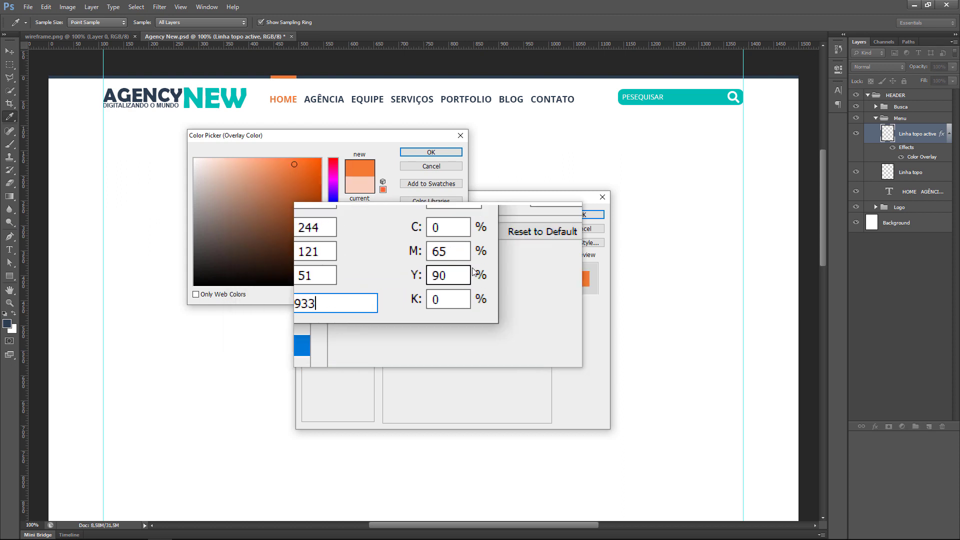
{"action": "left_click", "coordinate": [442, 150]}
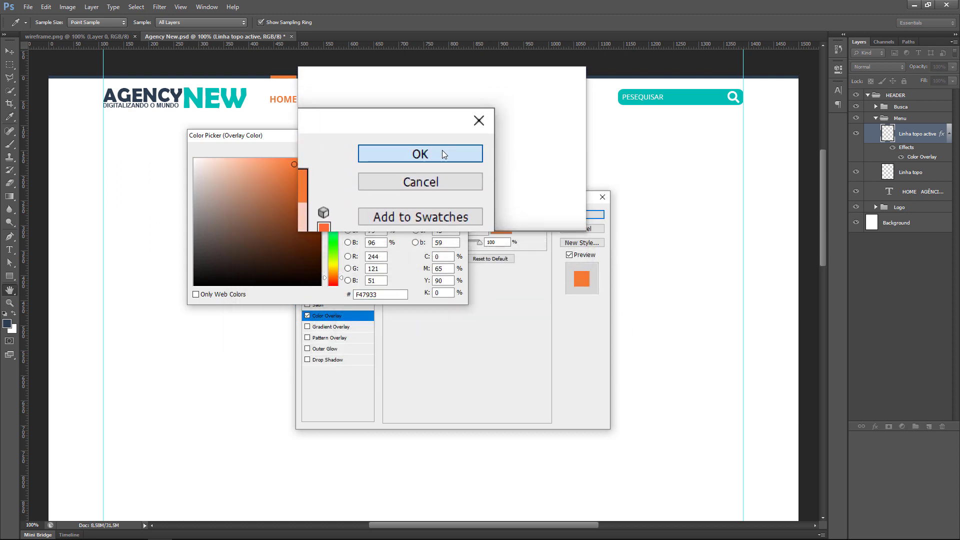
{"action": "left_click", "coordinate": [572, 216]}
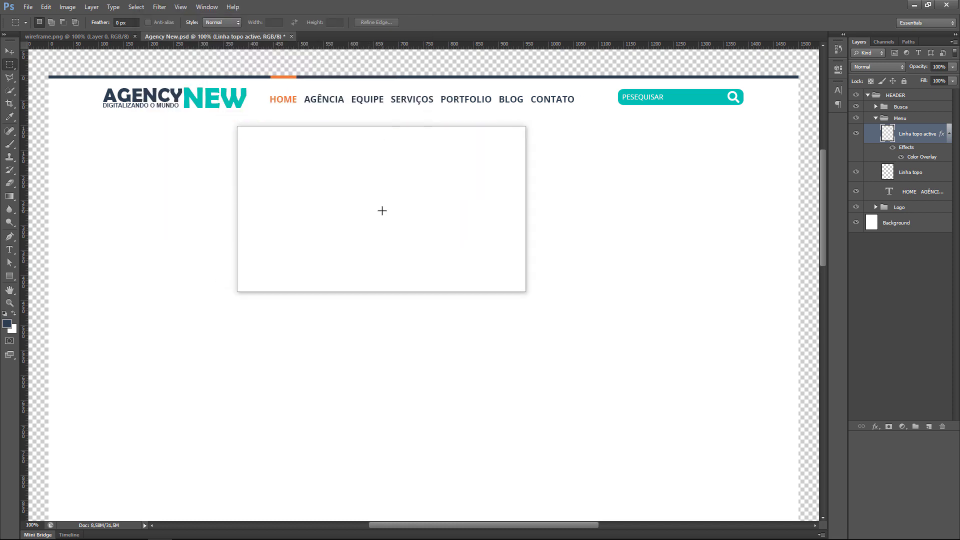
Step: Bring the Agency New mockup back to the front with the layout guides showing
{"action": "key", "text": "ctrl+Tab"}
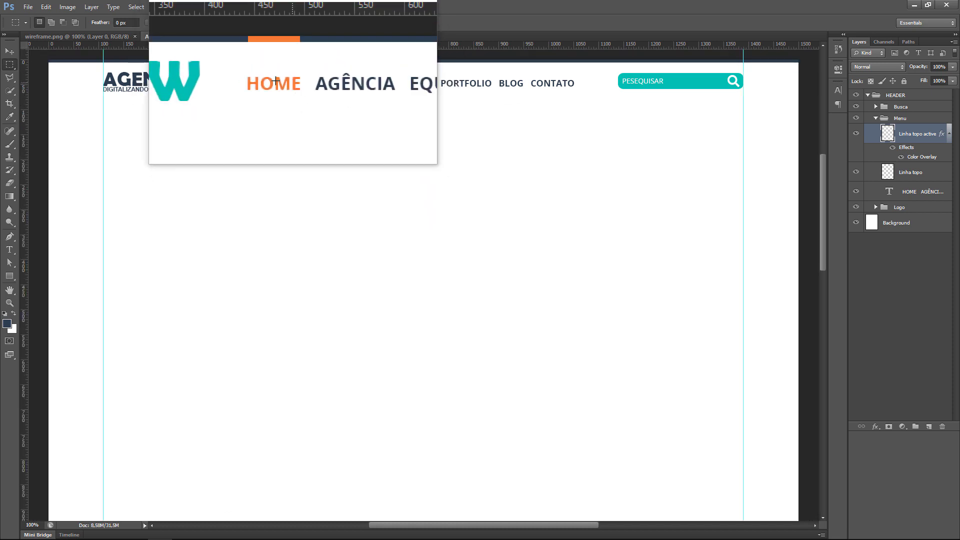